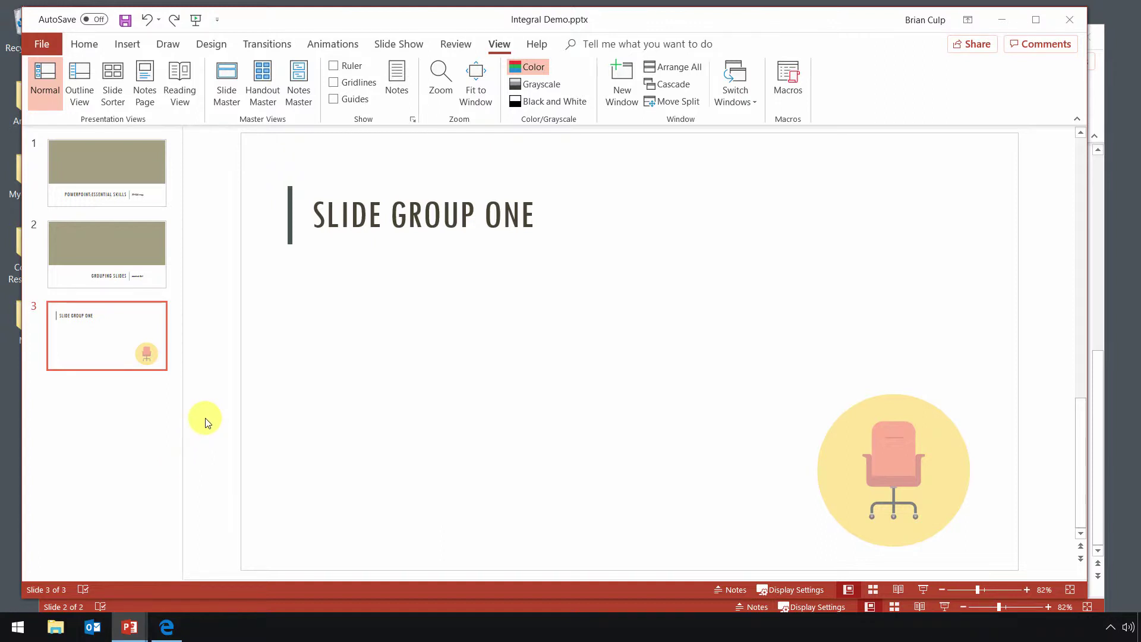
# Select the slide 2 thumbnail, GROUPING SLIDES, so it fills the editing area
pyautogui.click(108, 275)
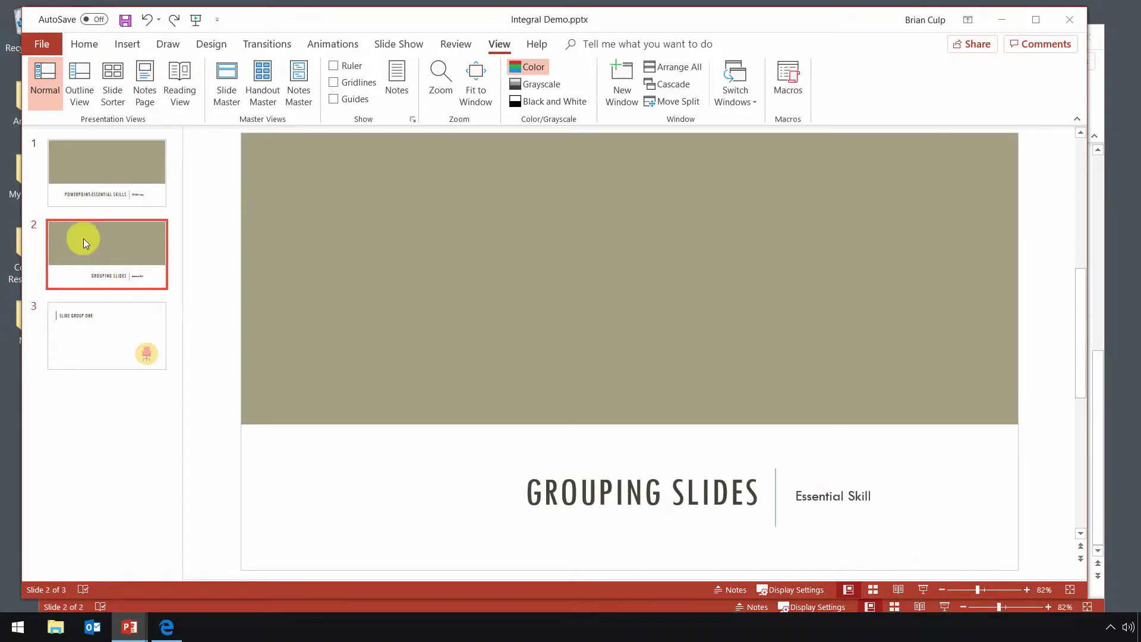
# Add a section starting at slide 2, rename it 'Section Two', and place the cursor after slide 3
pyautogui.click(78, 47)
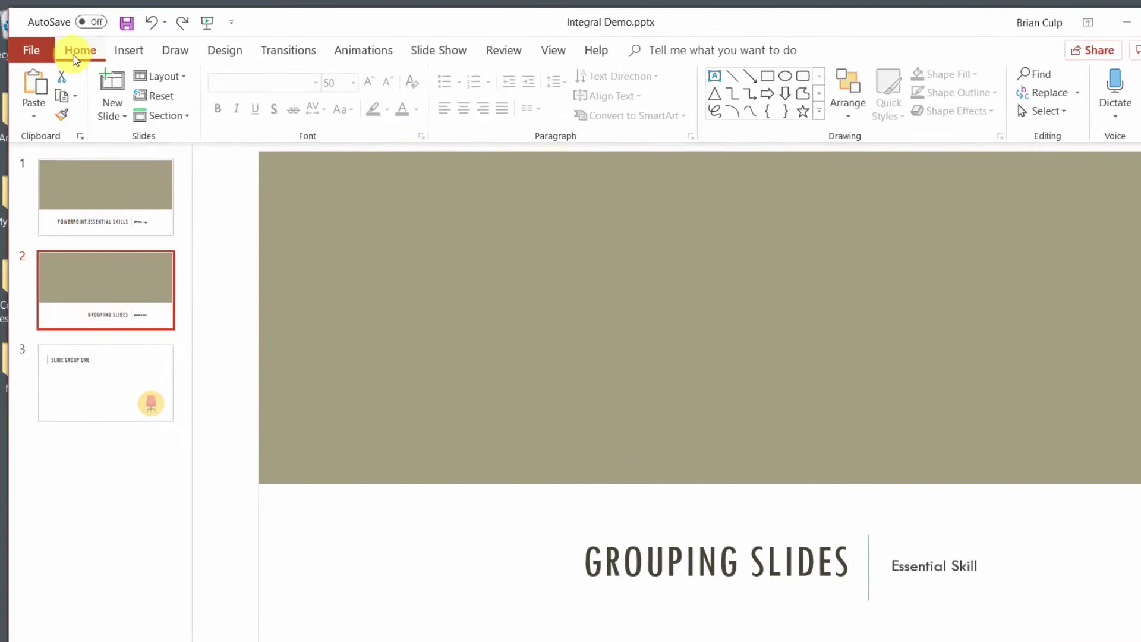
pyautogui.click(198, 127)
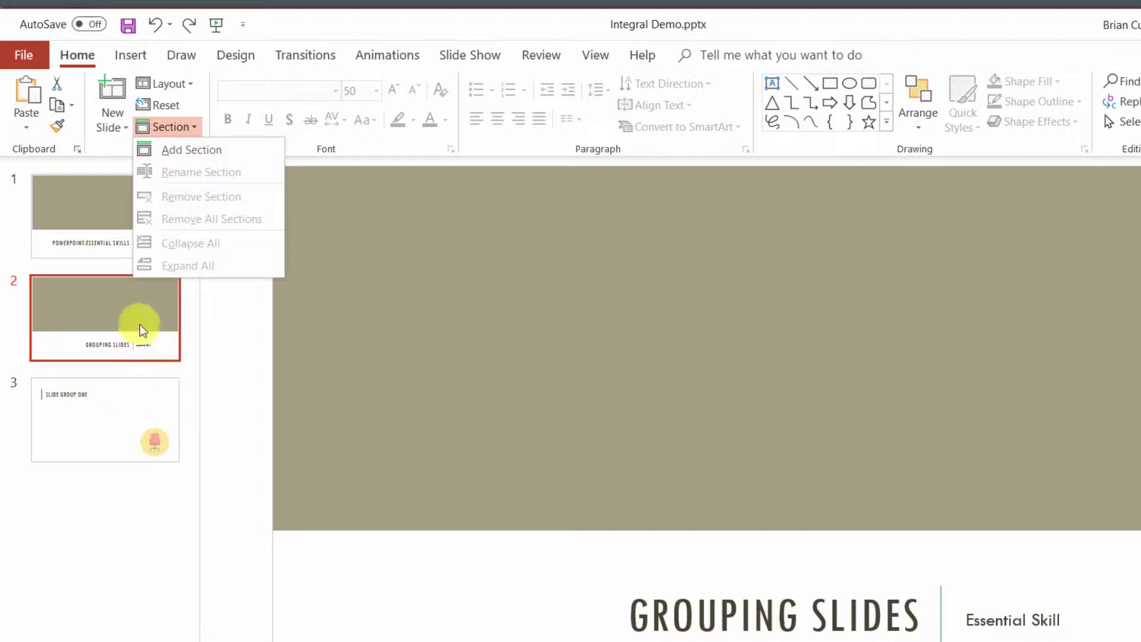
pyautogui.click(192, 150)
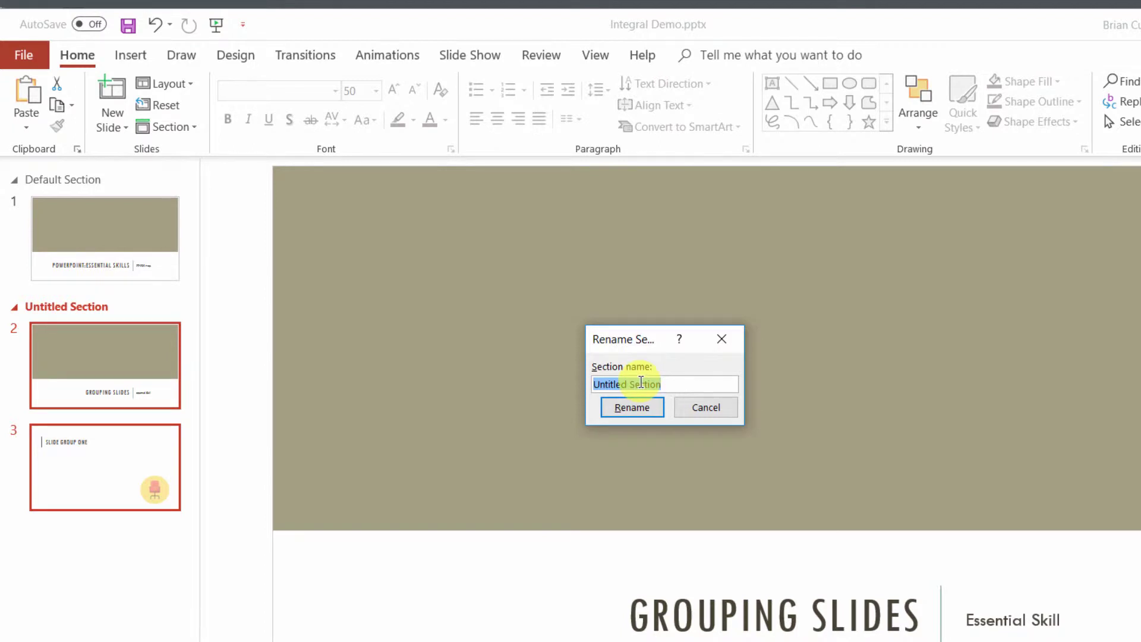
pyautogui.write('Section Two')
pyautogui.click(645, 410)
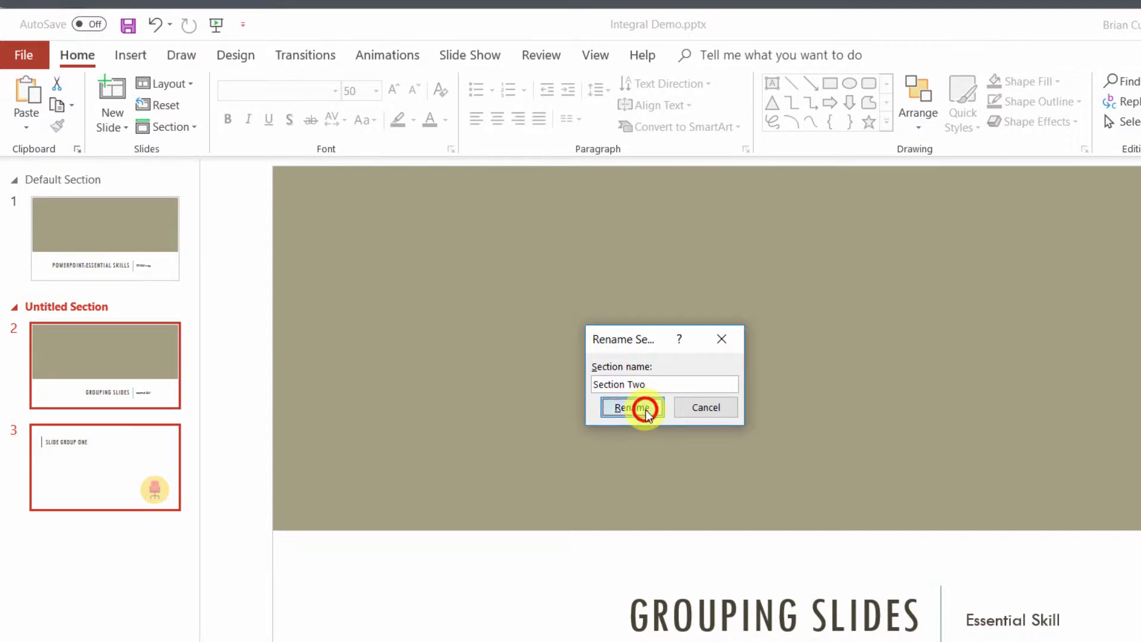
pyautogui.click(77, 527)
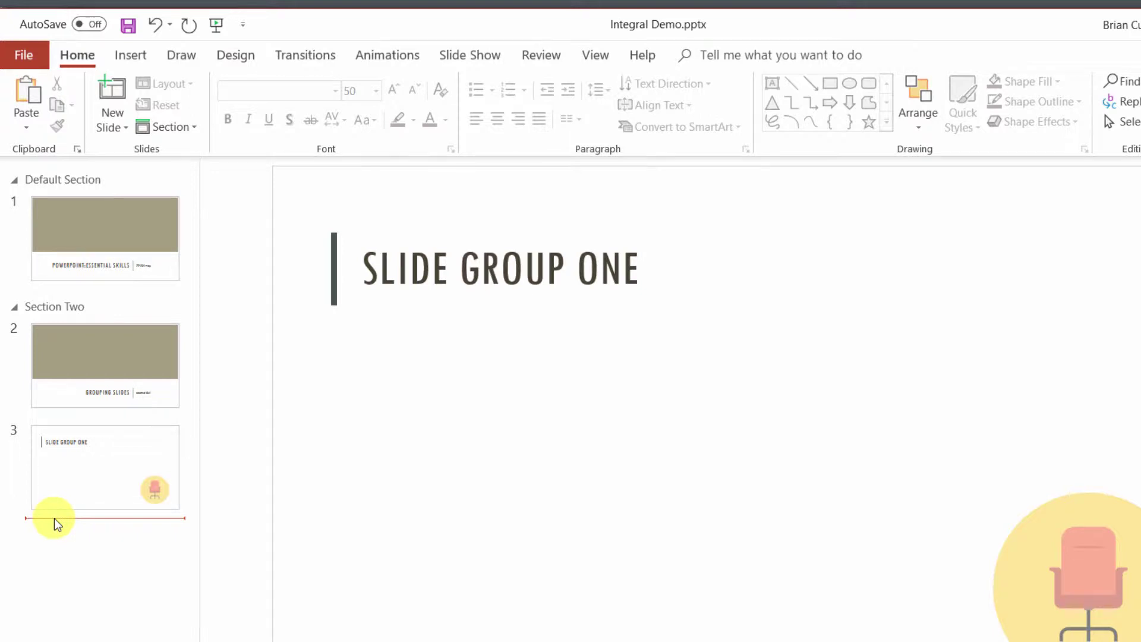
# Add a new empty section after slide 3 and name it 'Section Three'
pyautogui.click(160, 127)
pyautogui.click(163, 153)
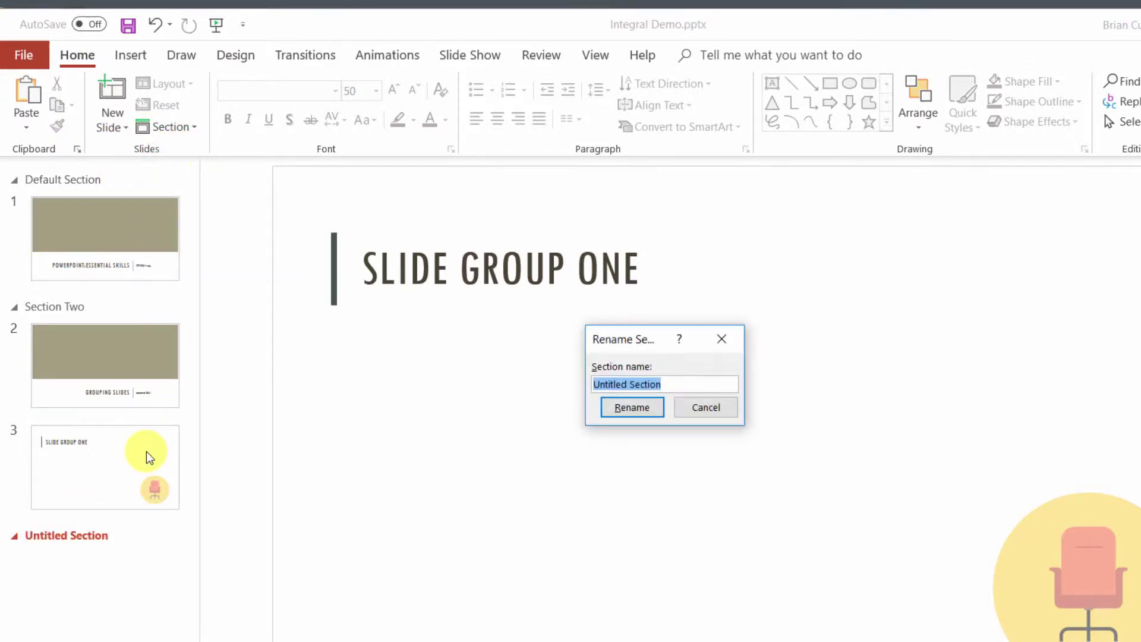
pyautogui.write('ectio')
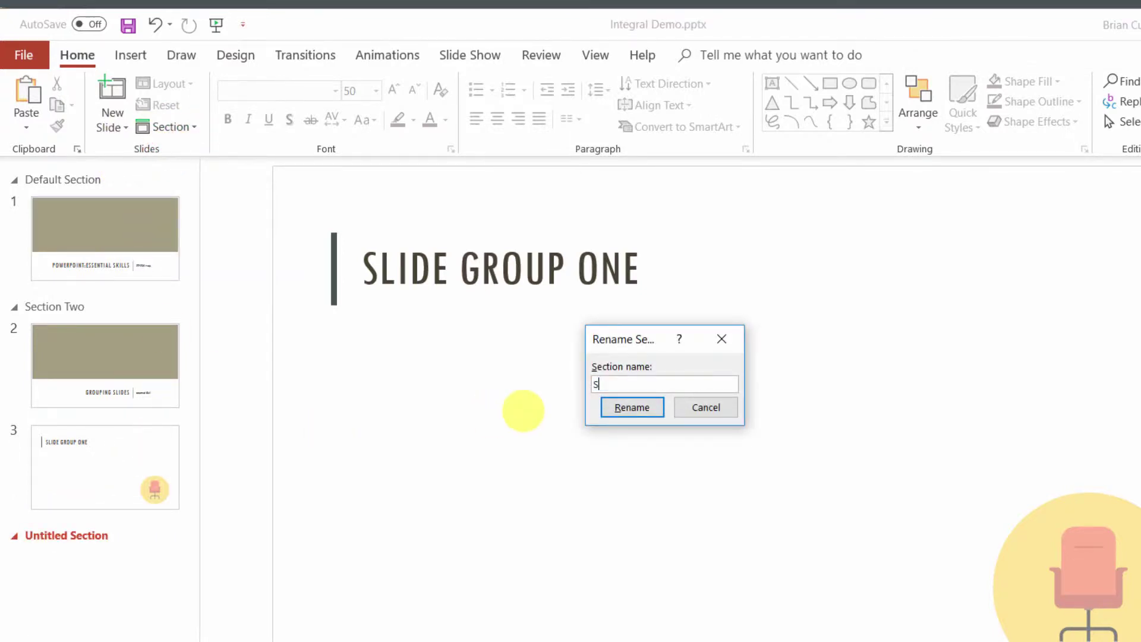
pyautogui.write('n Three')
pyautogui.press('Return')
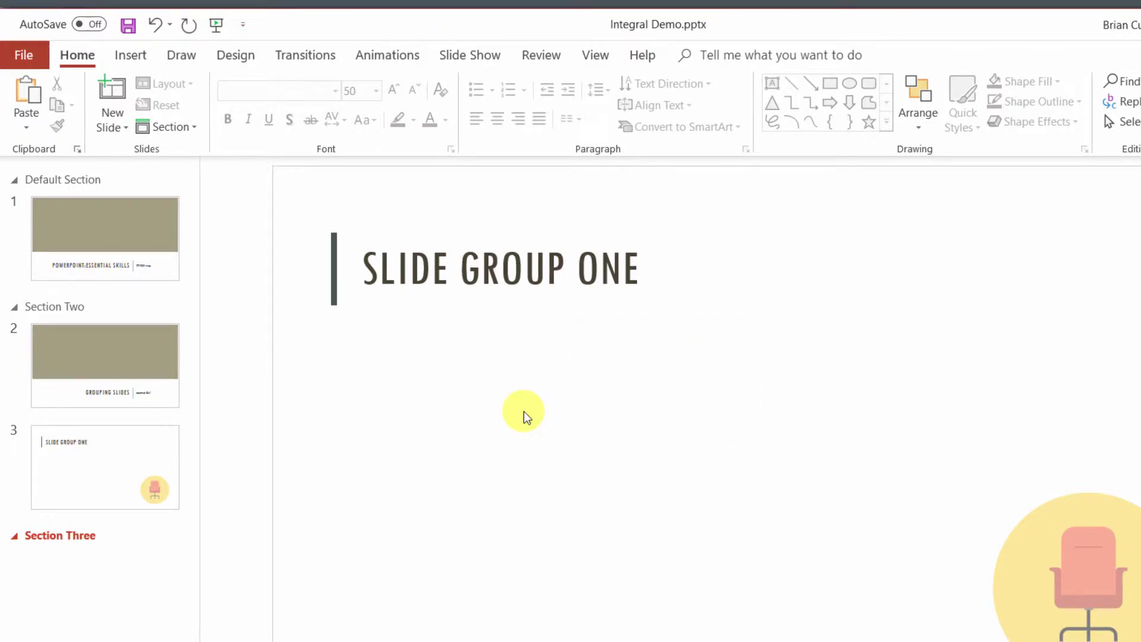
# Copy slides 2 and 3 below the Section Three header, then slightly widen the thumbnail pane
pyautogui.click(143, 370)
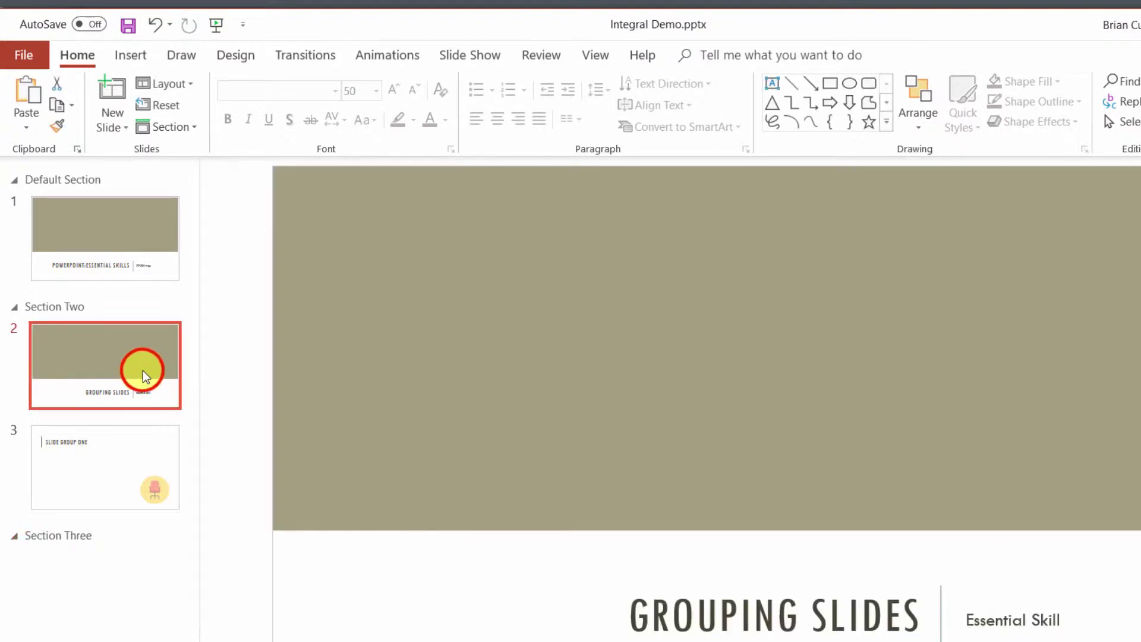
pyautogui.keyDown('ctrl'); pyautogui.click(132, 445); pyautogui.keyUp('ctrl')
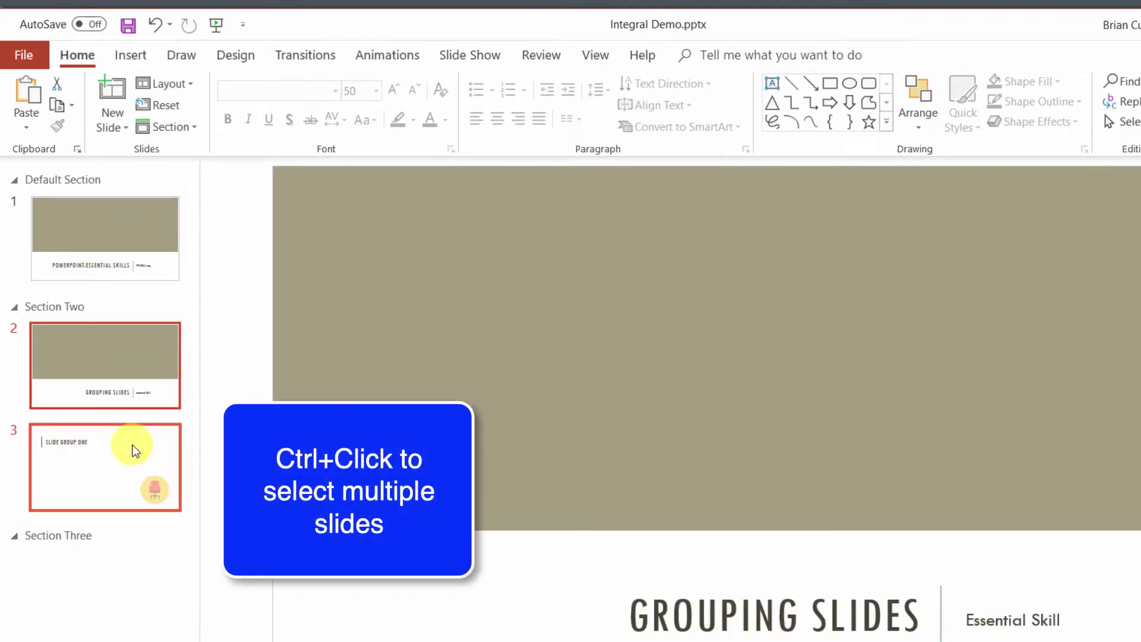
pyautogui.moveTo(132, 444); pyautogui.dragTo(110, 565)
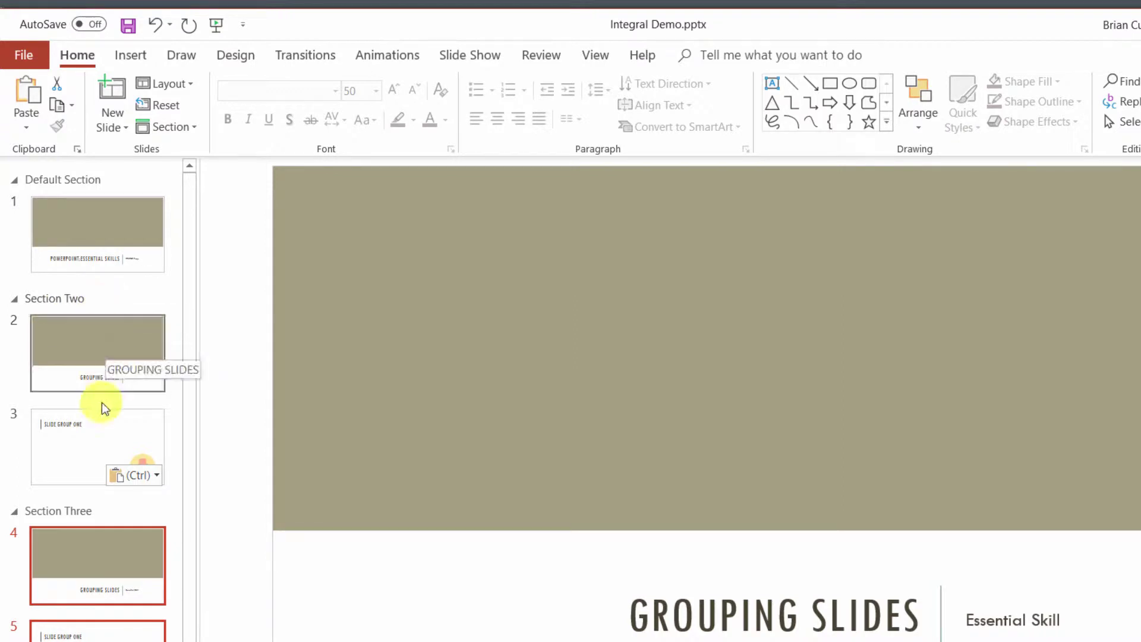
pyautogui.moveTo(198, 503); pyautogui.dragTo(203, 502)
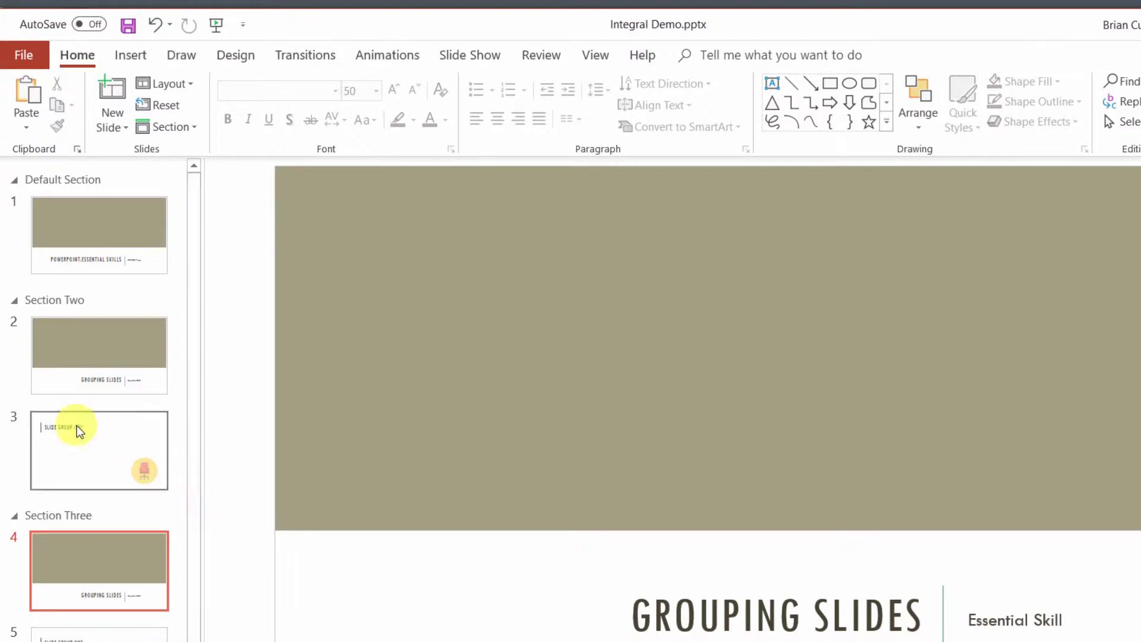
# Collapse Sections Two and Three, drag Section Three above Section Two, and expand it again
pyautogui.click(15, 300)
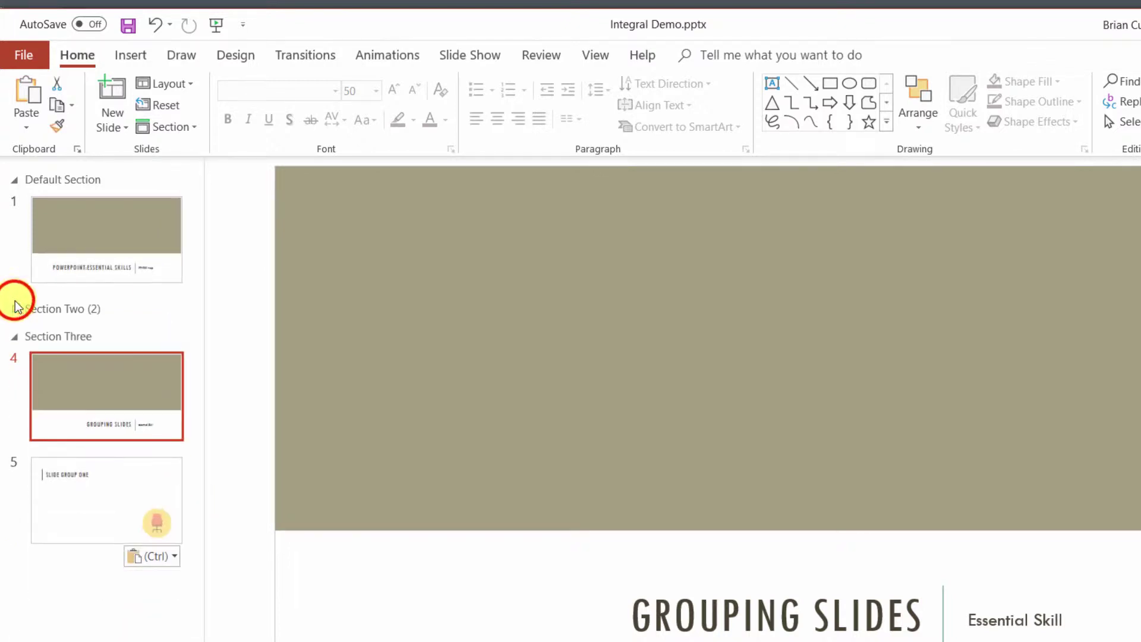
pyautogui.click(15, 336)
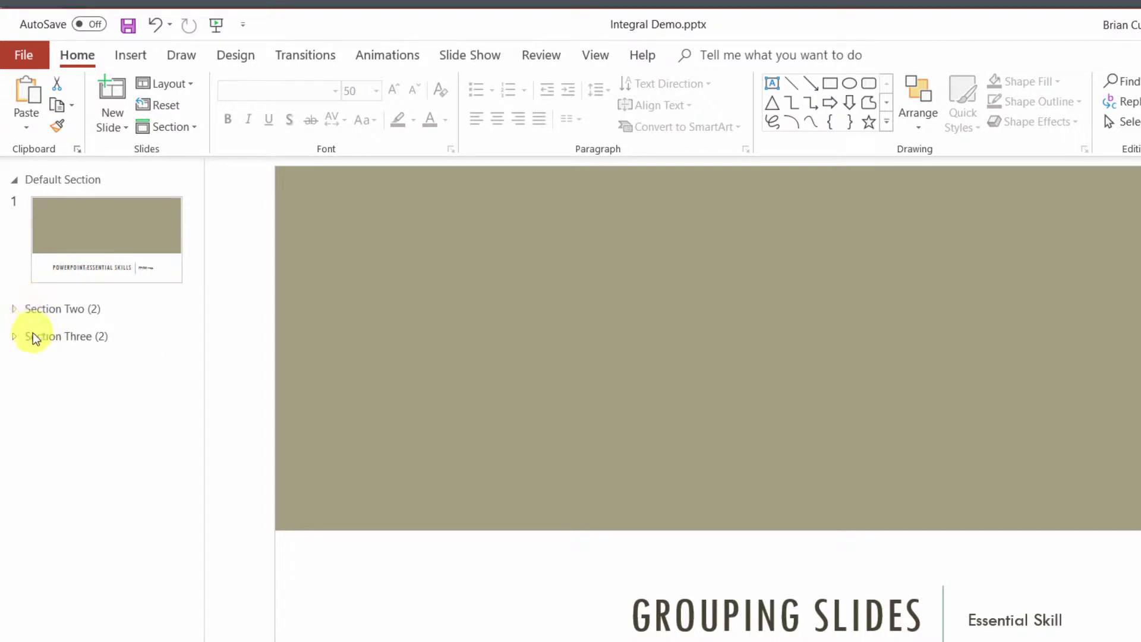
pyautogui.moveTo(33, 335); pyautogui.dragTo(37, 201)
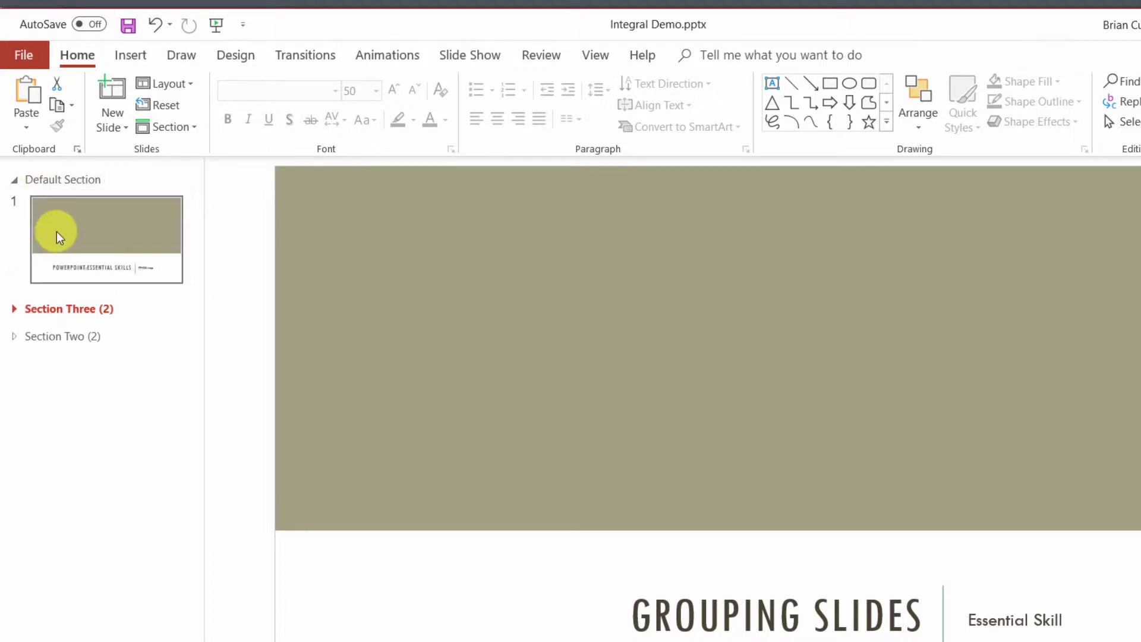
pyautogui.click(15, 309)
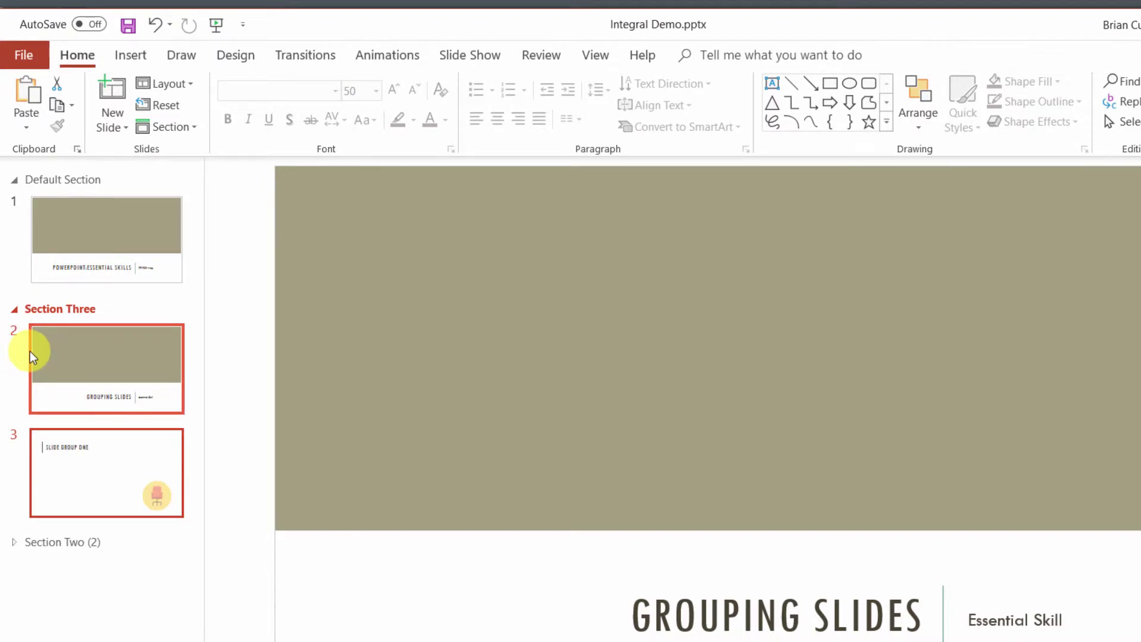
pyautogui.moveTo(30, 352); pyautogui.dragTo(39, 312)
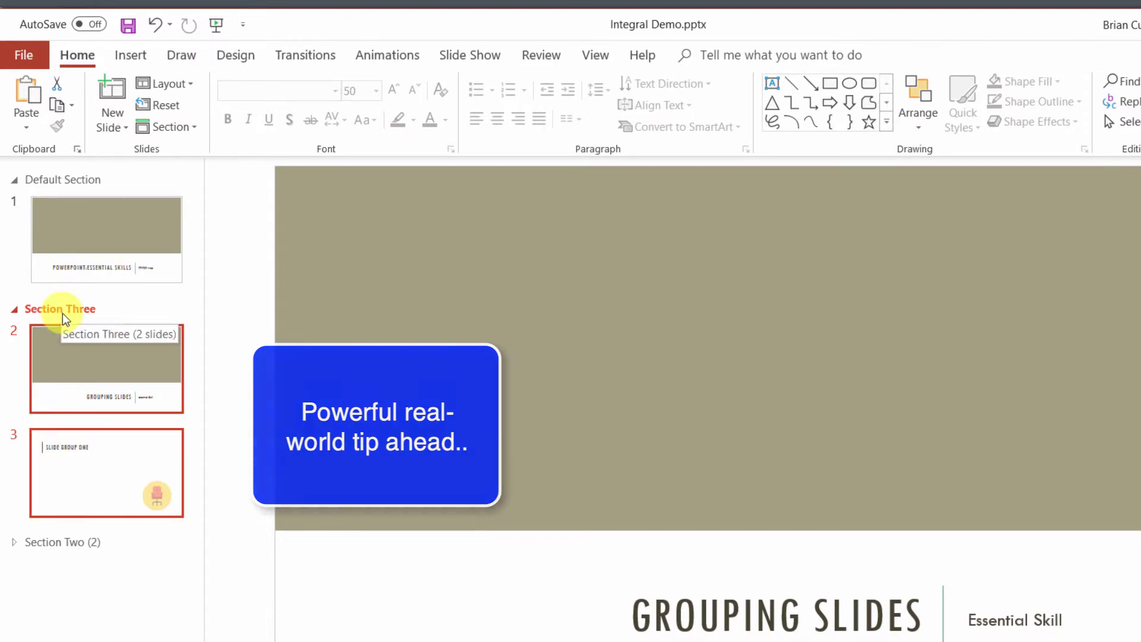
# Apply the green Integral variant to the Section Three slides
pyautogui.click(16, 309)
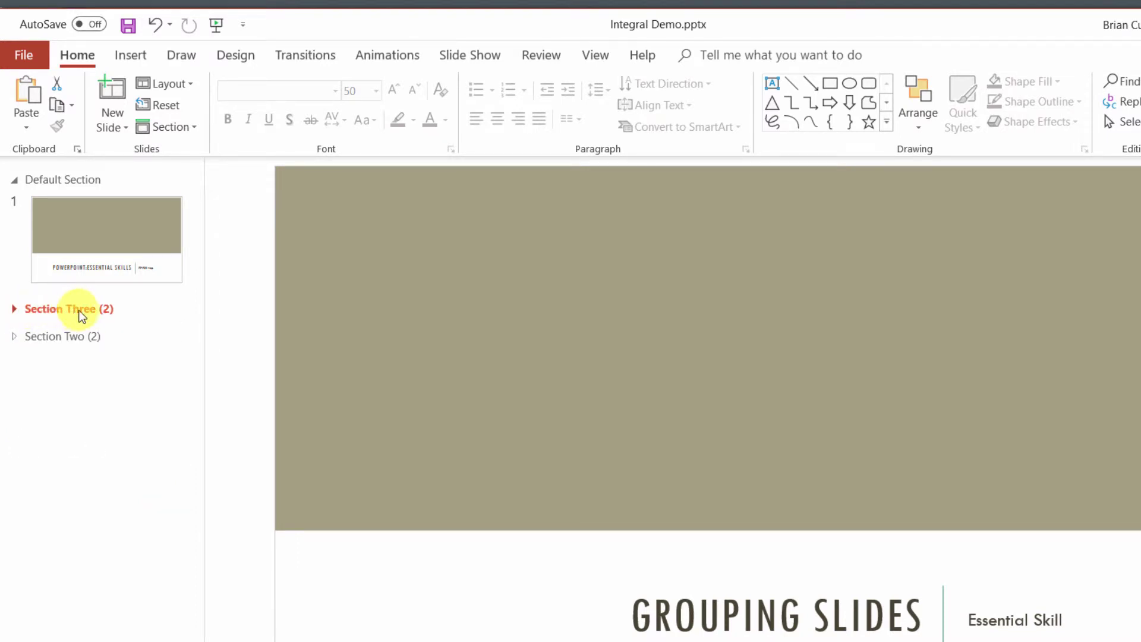
pyautogui.click(242, 58)
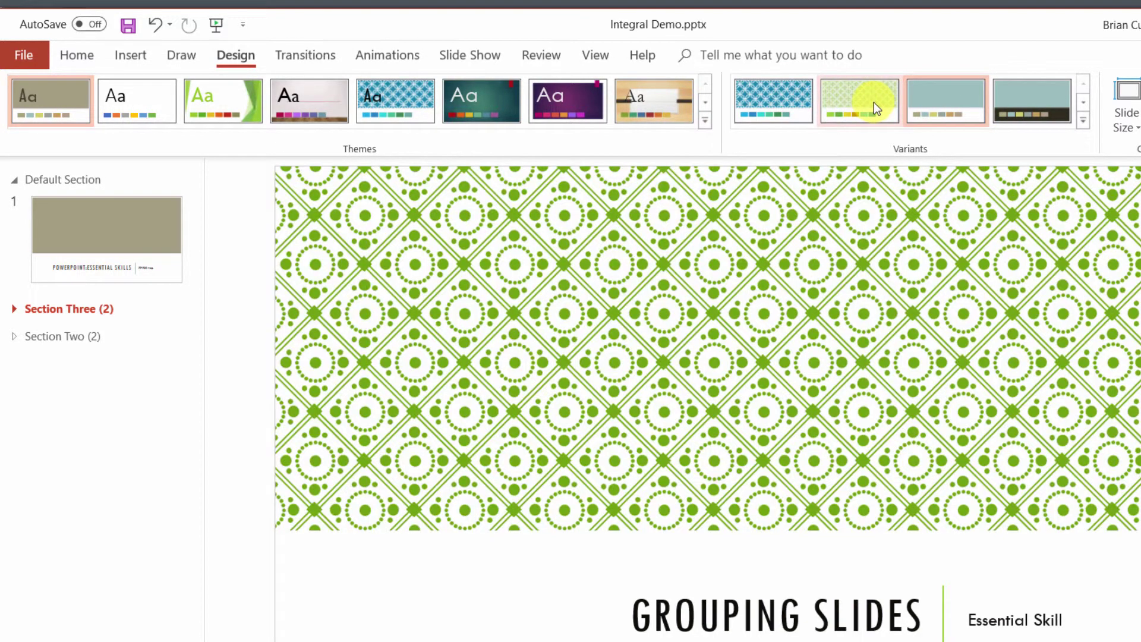
pyautogui.click(874, 105)
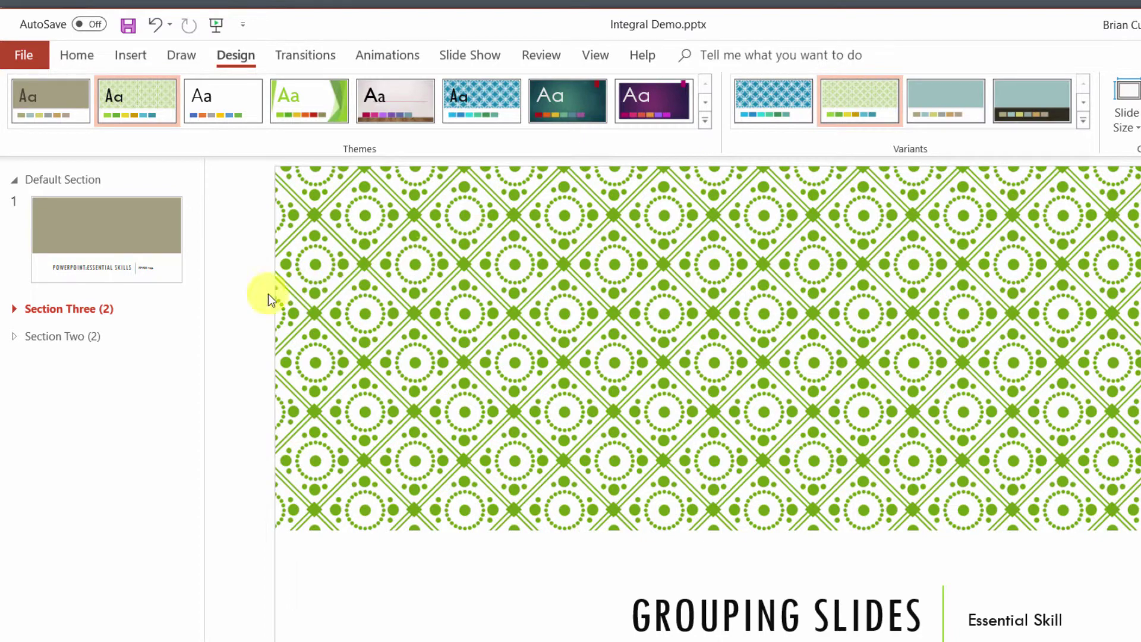
# Expand Section Three and Section Two, then review slides 2 through 5
pyautogui.click(14, 309)
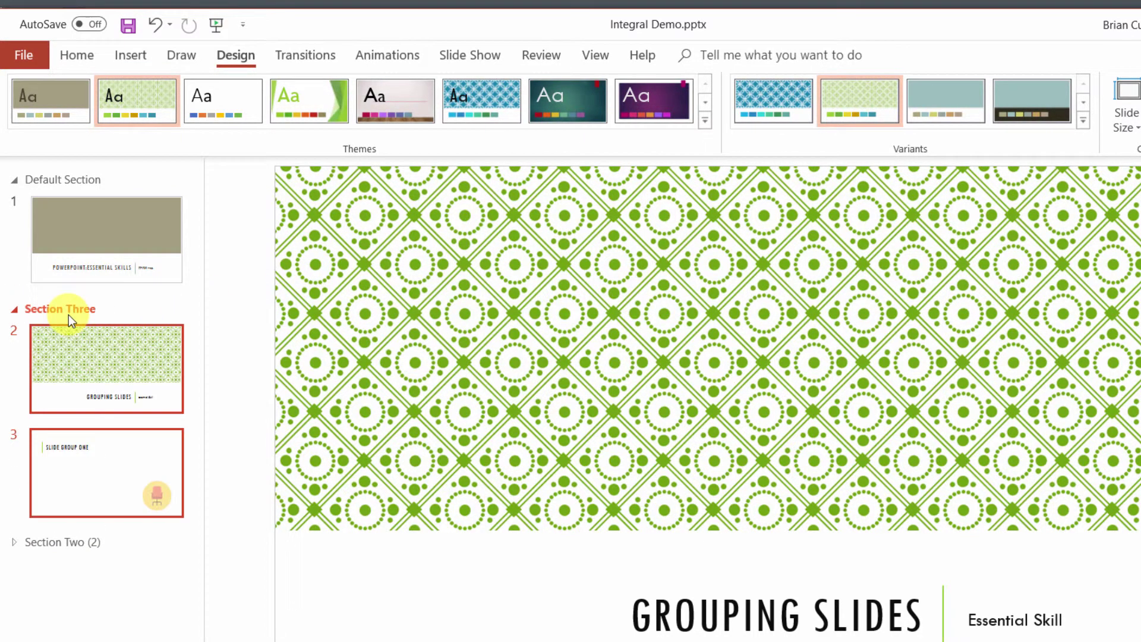
pyautogui.click(92, 483)
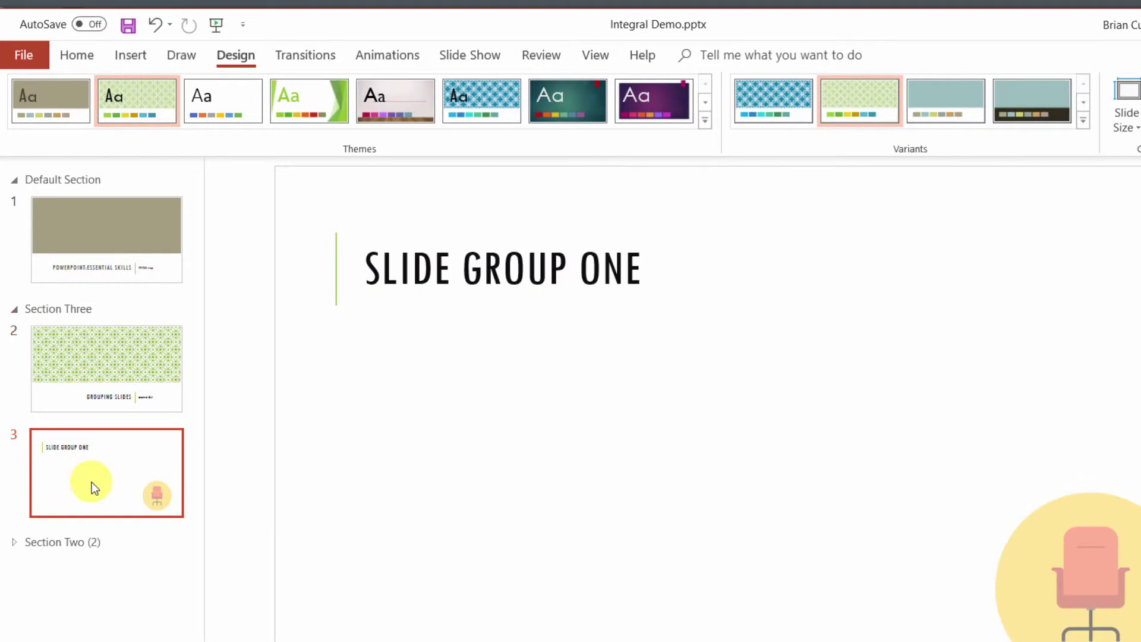
pyautogui.click(71, 364)
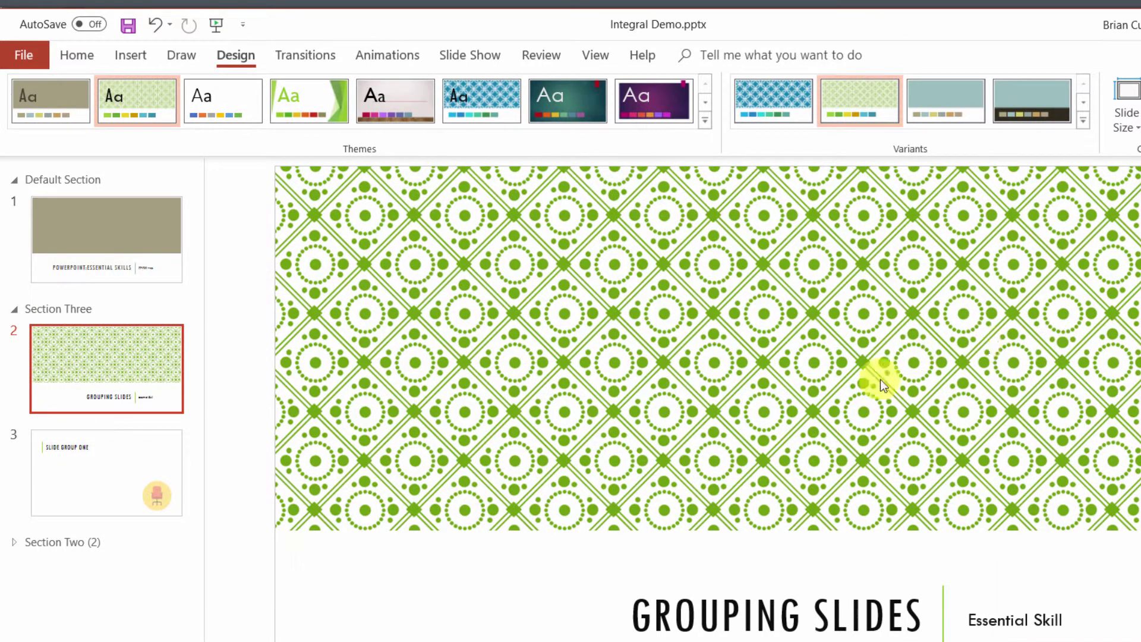
pyautogui.click(99, 468)
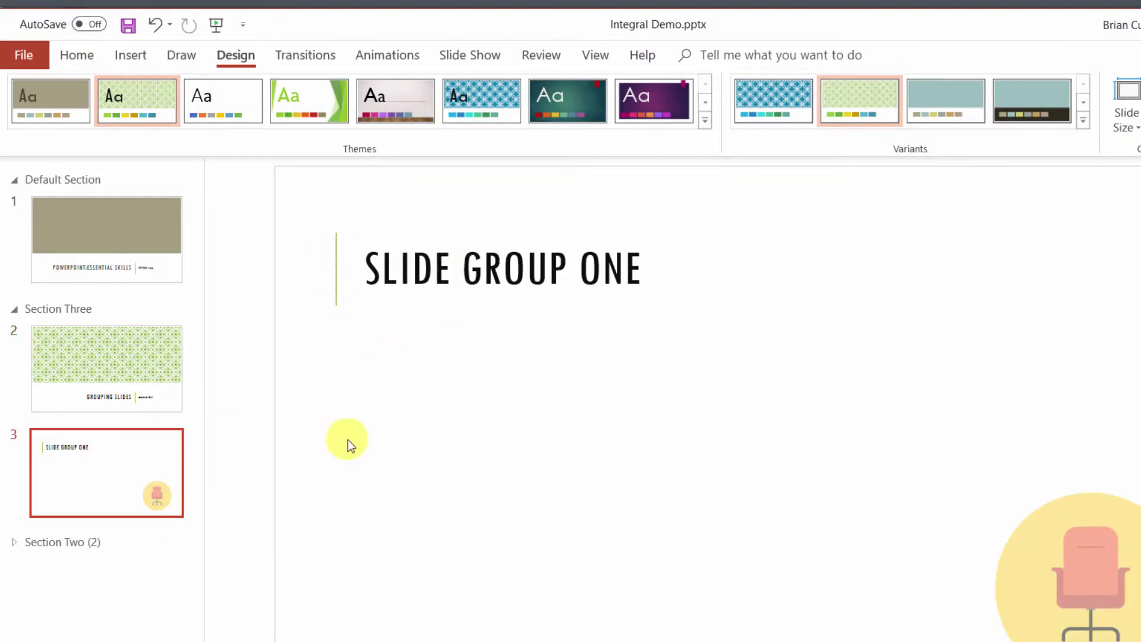
pyautogui.click(14, 542)
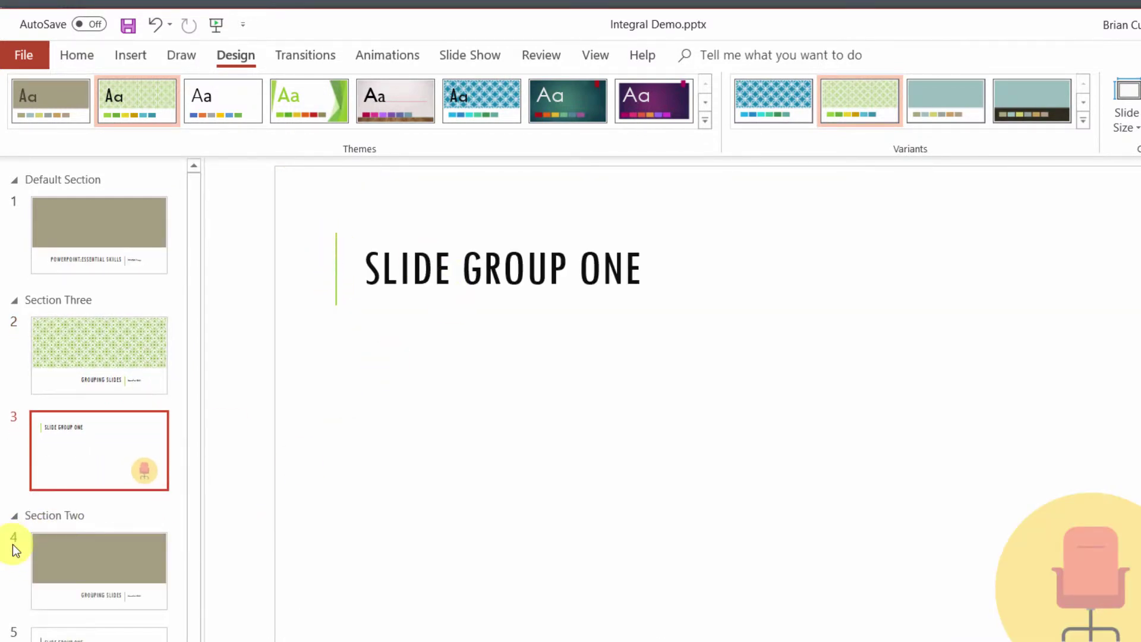
pyautogui.click(79, 552)
pyautogui.press('Down')
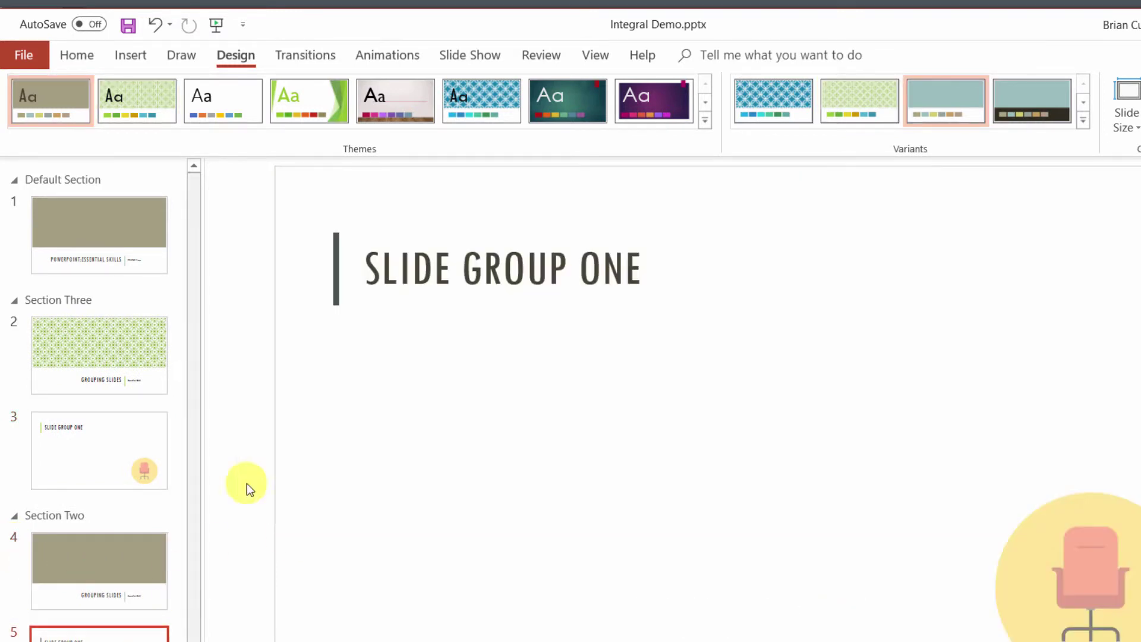
pyautogui.click(143, 552)
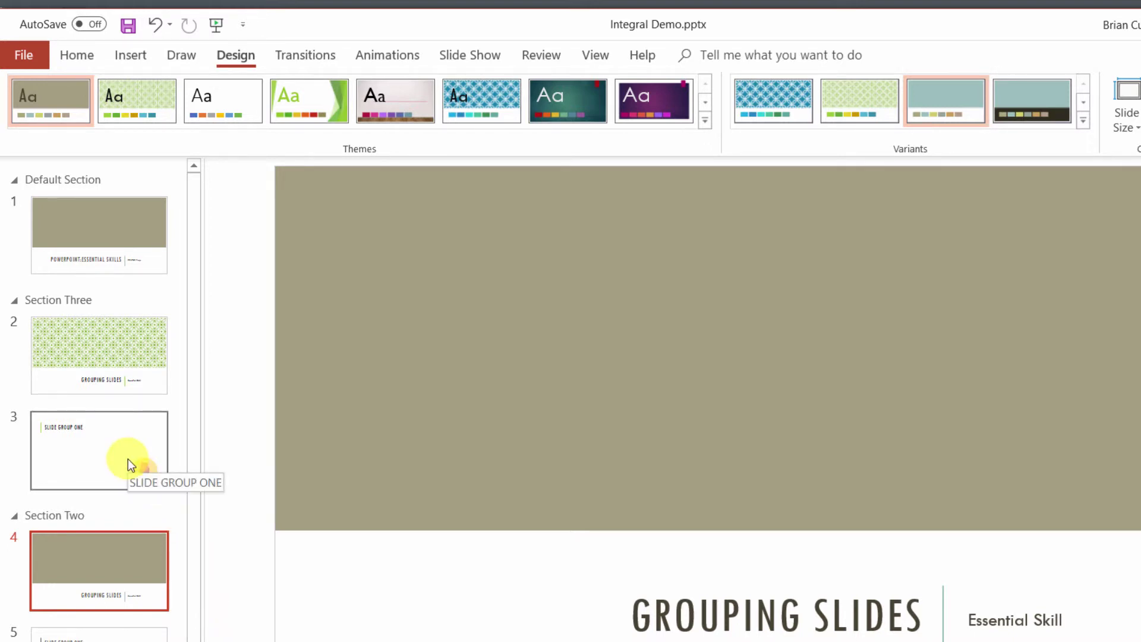
# Duplicate the Slide Group One slide and change the copy's title to 'MOVE SLIDE'
pyautogui.click(120, 443)
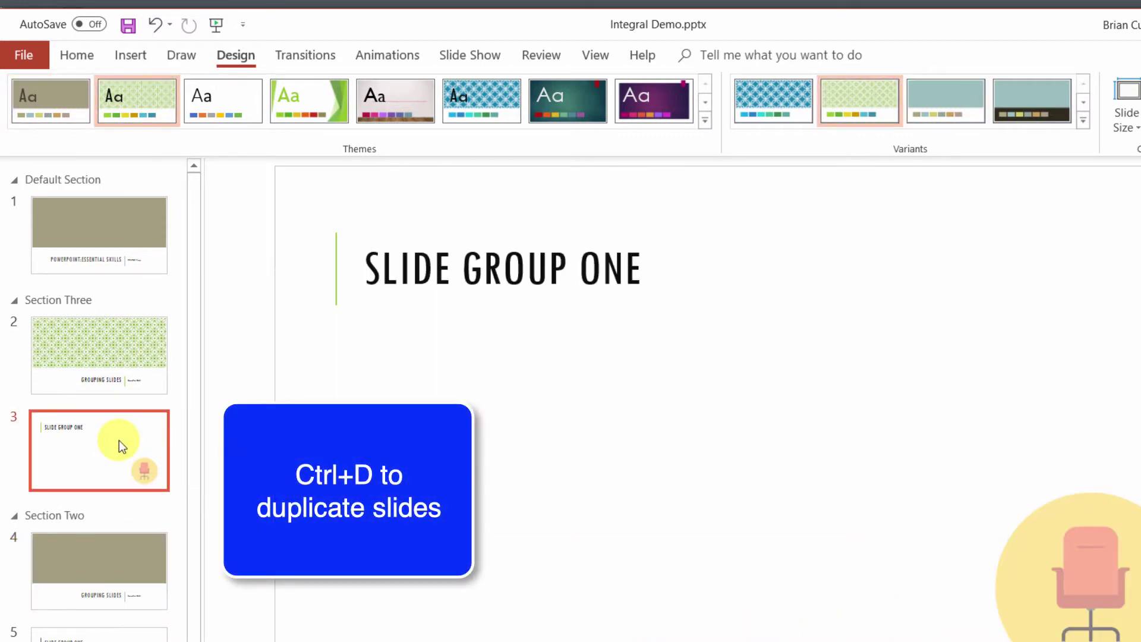
pyautogui.hotkey('ctrl', 'd')
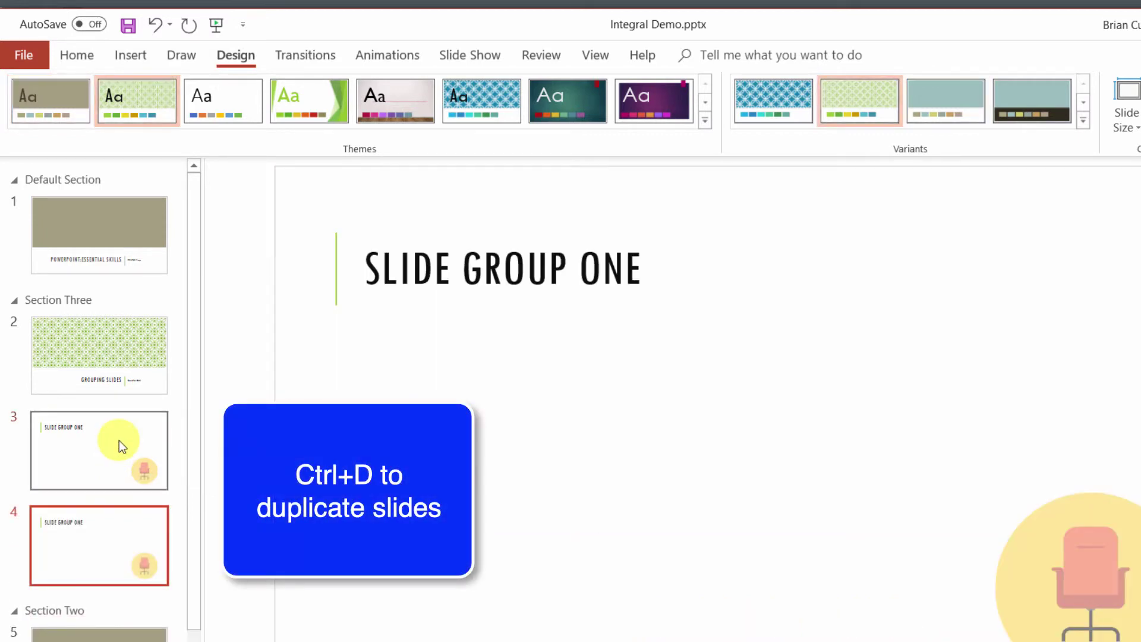
pyautogui.click(566, 265)
pyautogui.click(634, 267)
pyautogui.moveTo(634, 267); pyautogui.dragTo(393, 264)
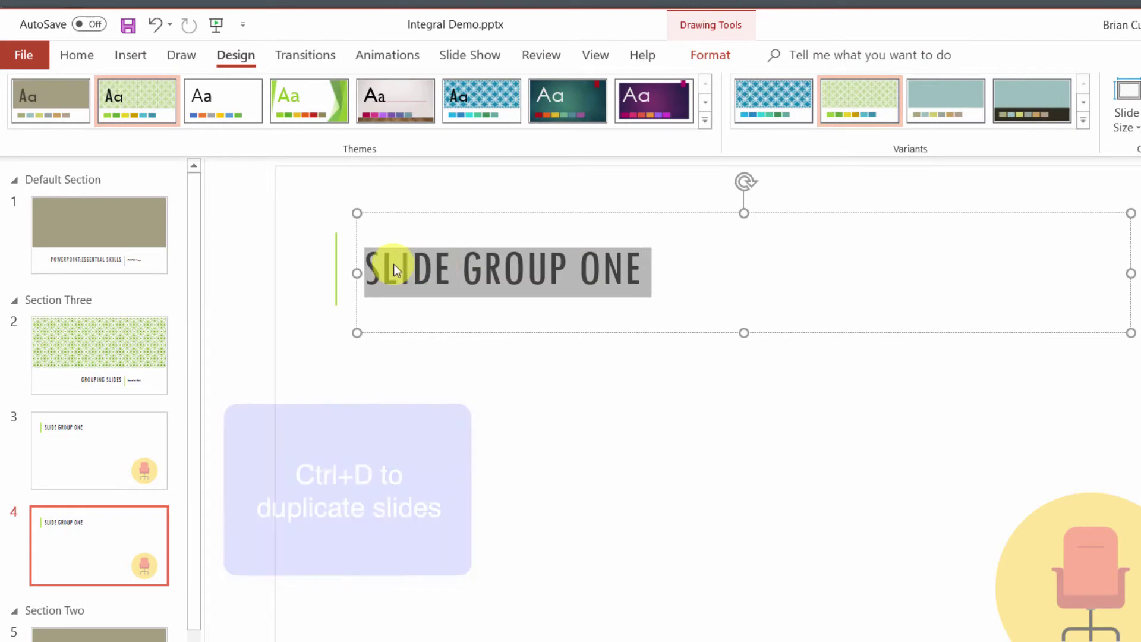
pyautogui.write('MOVE SLIDE')
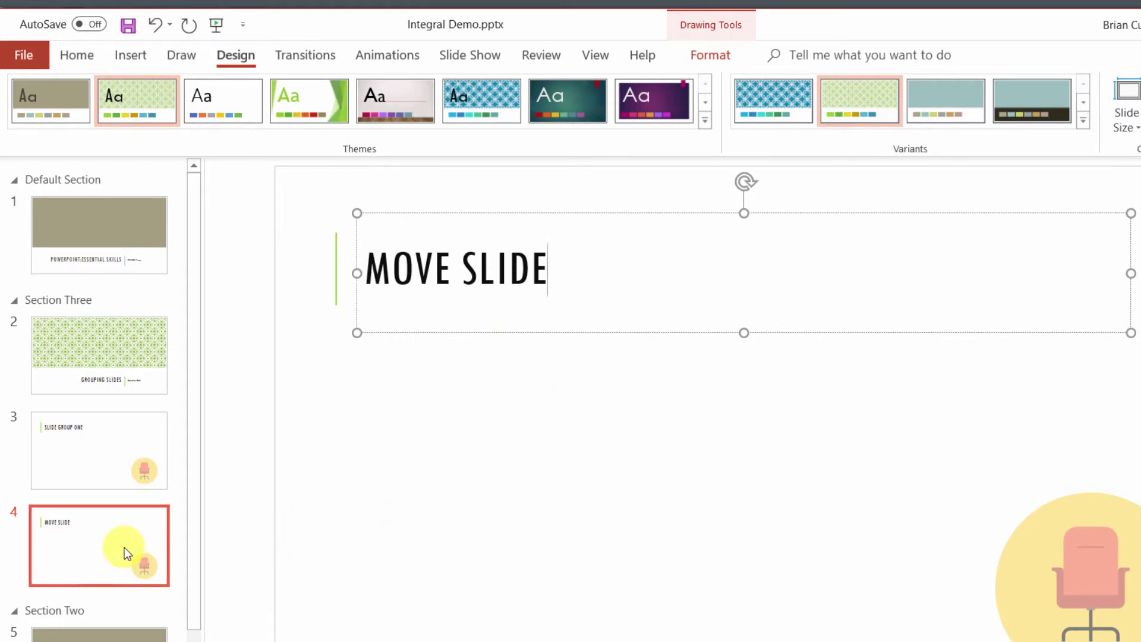
pyautogui.click(79, 536)
# Drag the MOVE SLIDE thumbnail upward, then switch to Slide Sorter view
pyautogui.moveTo(81, 530)
pyautogui.mouseDown()
pyautogui.moveTo(78, 292)
pyautogui.moveTo(66, 369)
pyautogui.moveTo(71, 559)
pyautogui.moveTo(74, 541)
pyautogui.mouseUp()
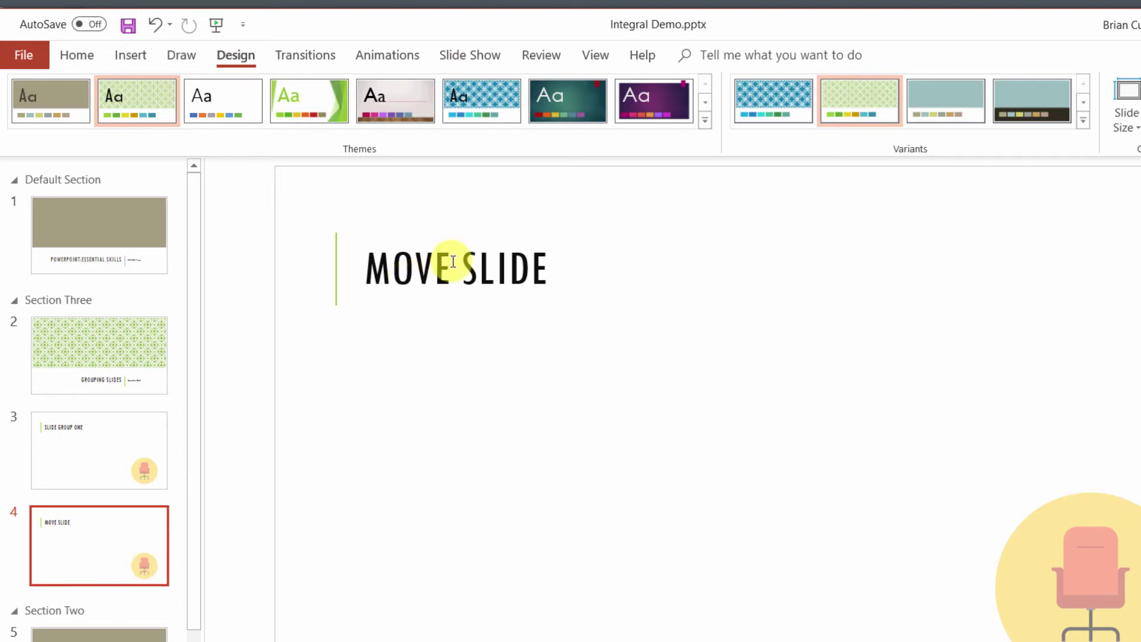
pyautogui.click(597, 54)
pyautogui.click(125, 114)
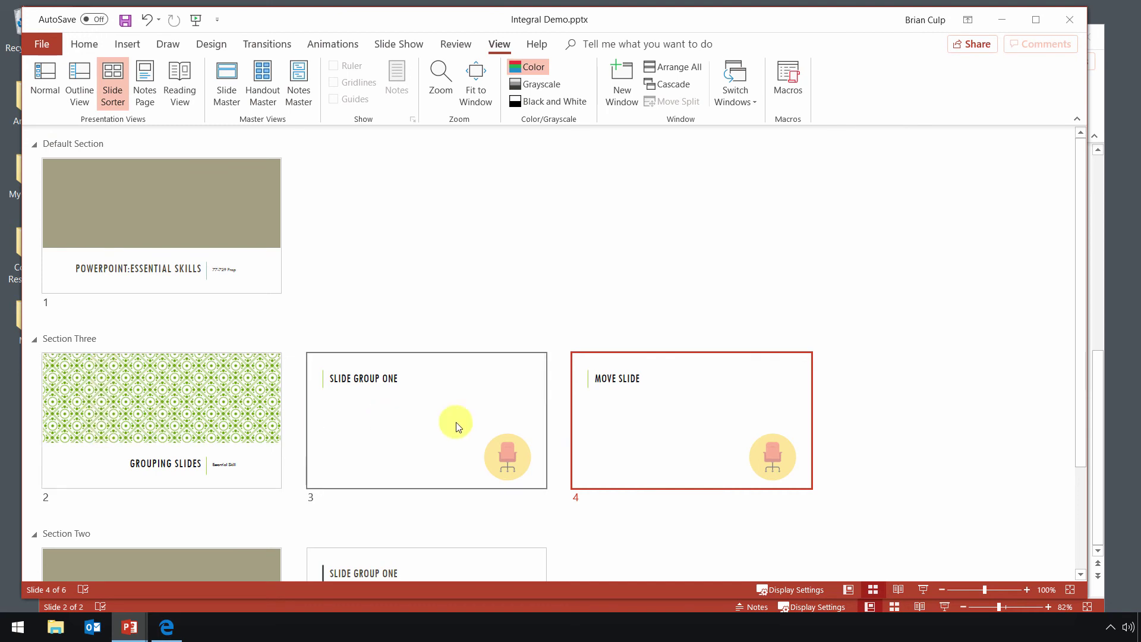
# Shrink the sorter thumbnails and drag MOVE SLIDE ahead of SLIDE GROUP ONE as slide 3
pyautogui.scroll(-2, 624, 333)
pyautogui.moveTo(627, 327); pyautogui.dragTo(389, 471)
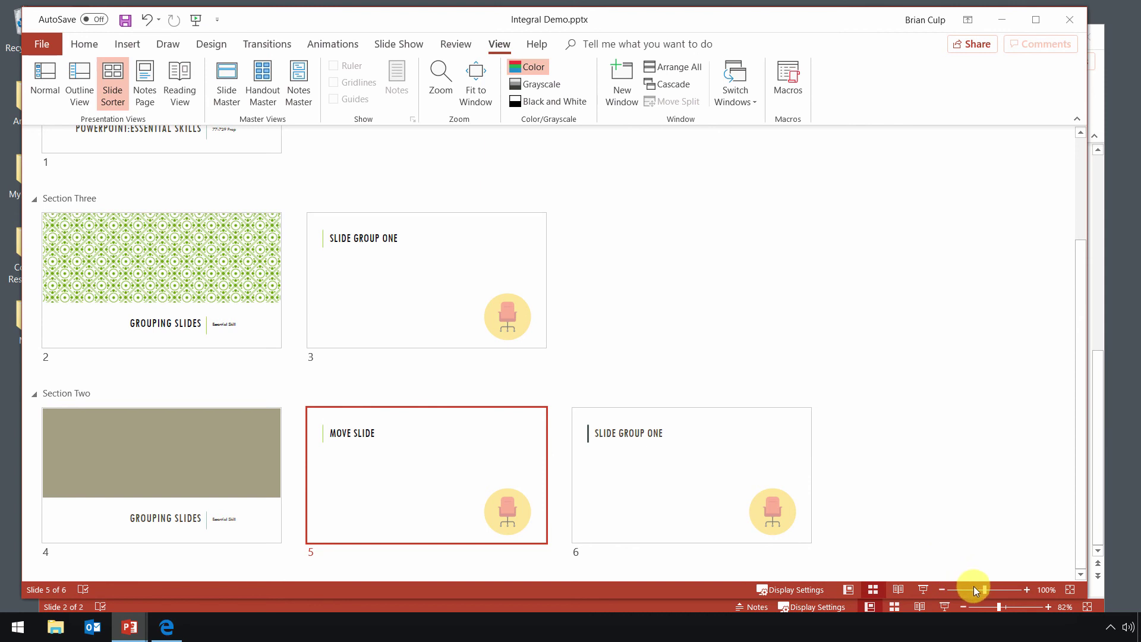
pyautogui.moveTo(984, 587); pyautogui.dragTo(967, 588)
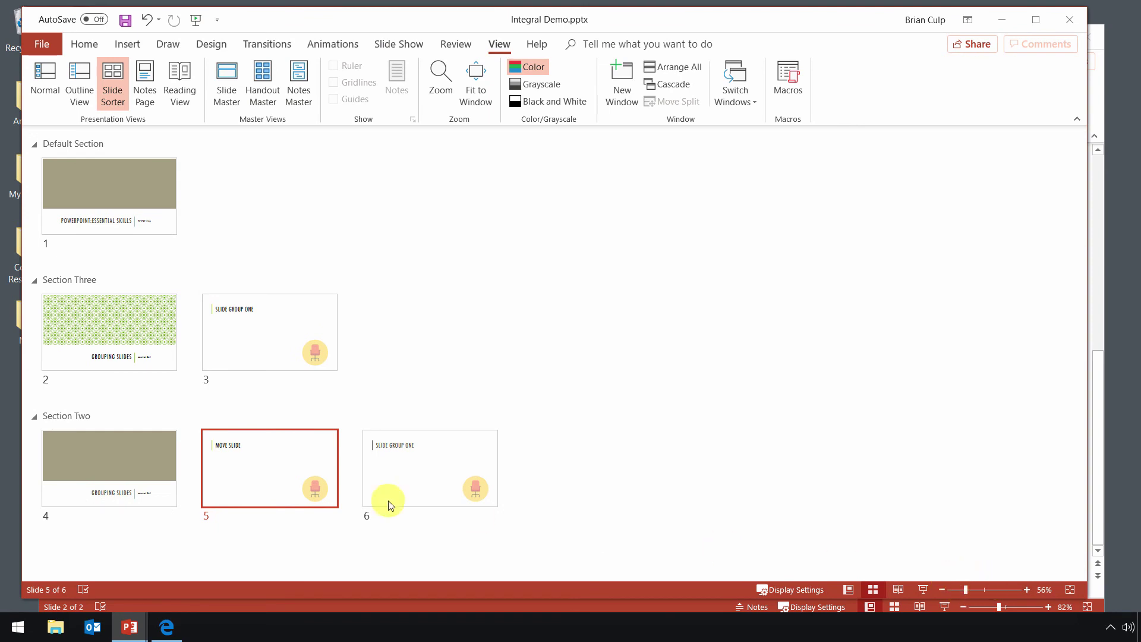
pyautogui.moveTo(281, 469); pyautogui.dragTo(215, 344)
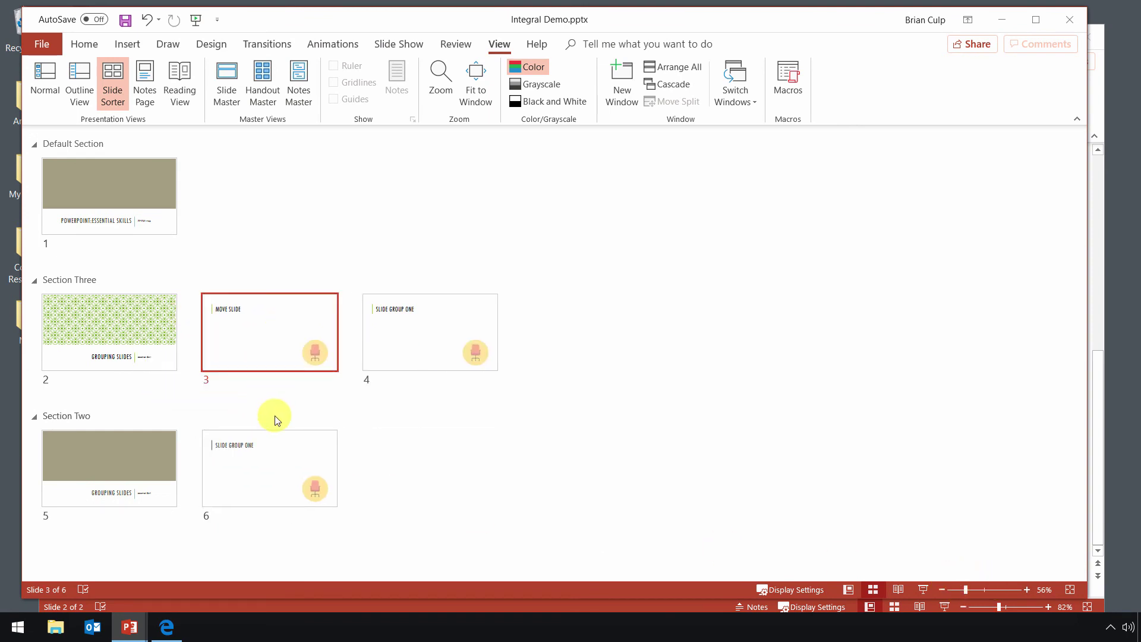